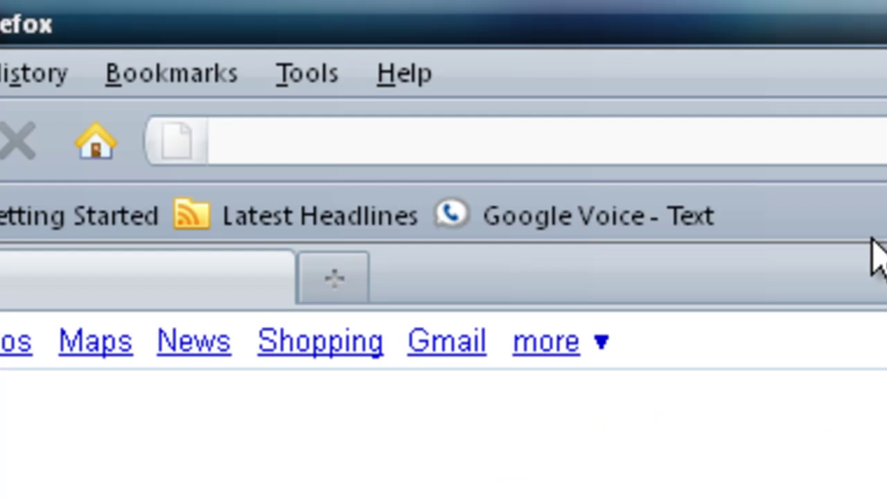
# Visit truecrypt.org in Firefox and go to its Downloads page
pyautogui.write('truecrypt.')
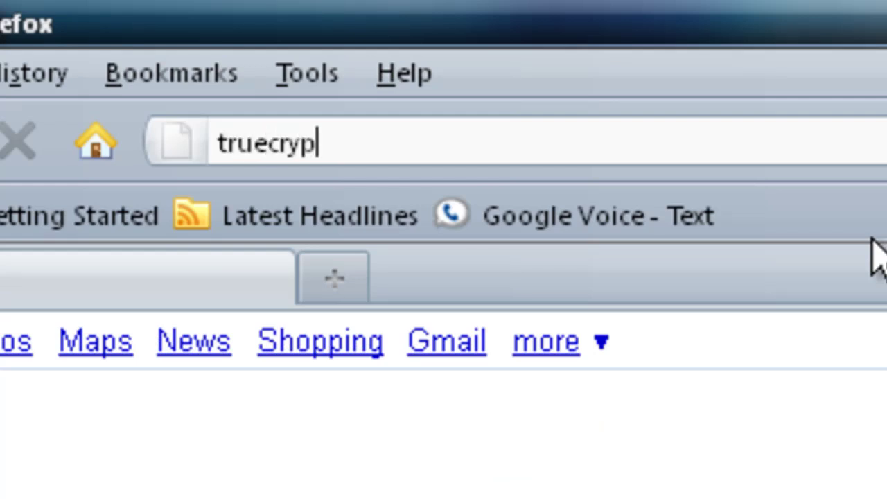
pyautogui.write('org')
pyautogui.press('Return')
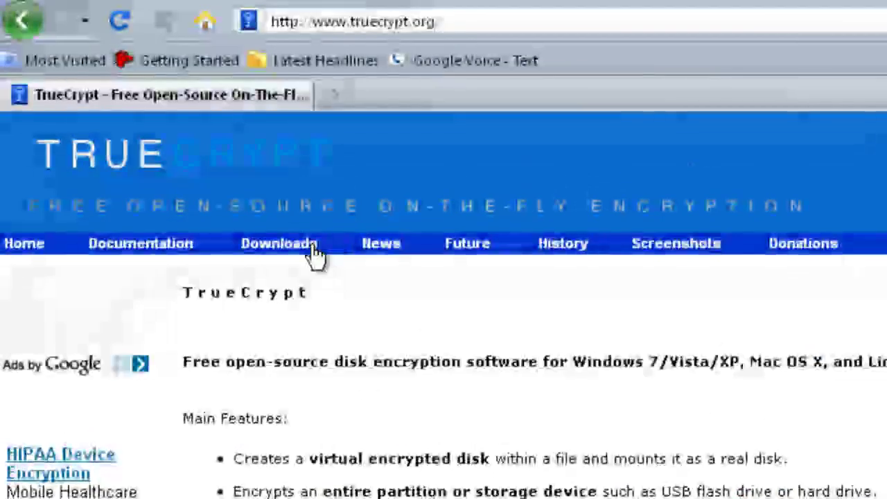
pyautogui.click(302, 253)
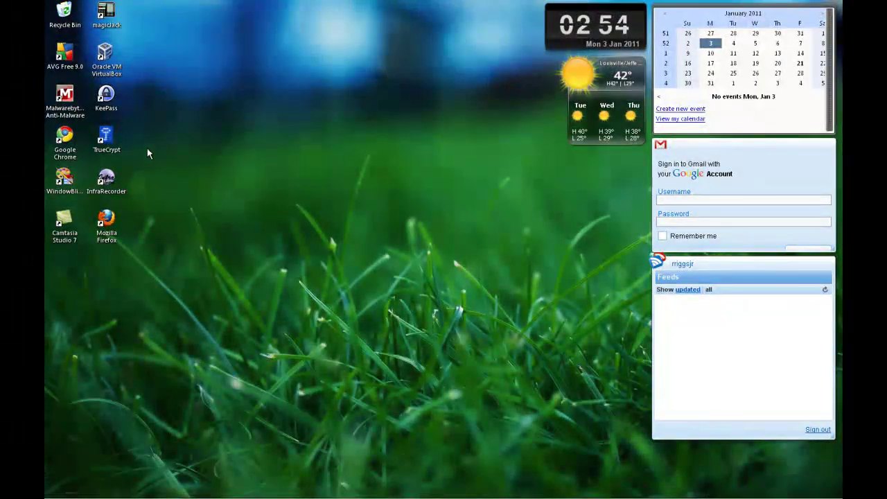
# Launch TrueCrypt from its desktop shortcut
pyautogui.doubleClick(106, 133)
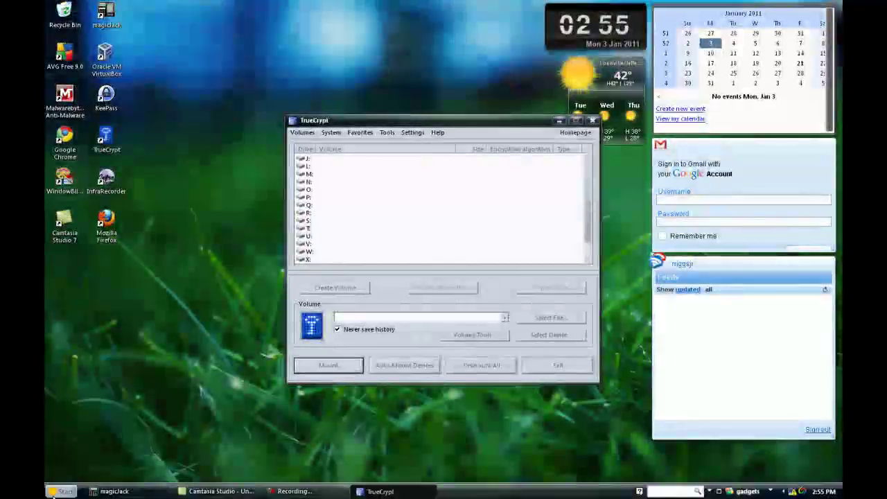
# Open Local Disk (C:) through My Computer and create a new folder named 'Locker 2'
pyautogui.click(61, 491)
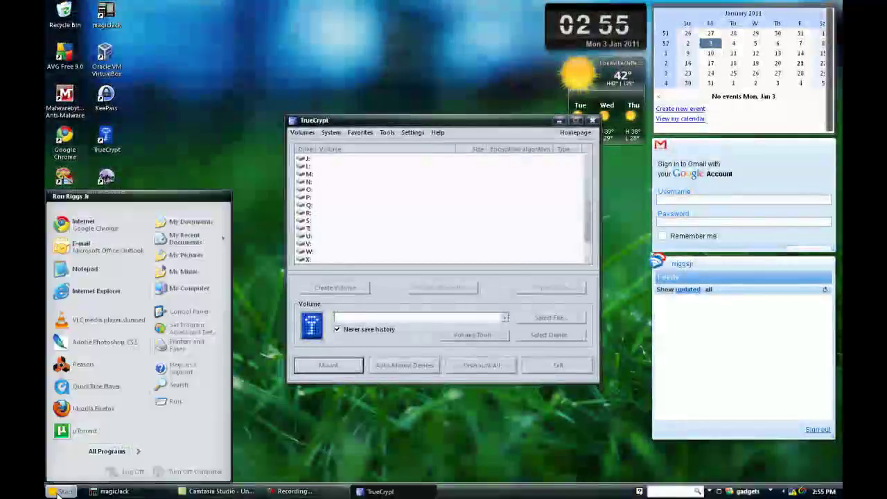
pyautogui.click(189, 290)
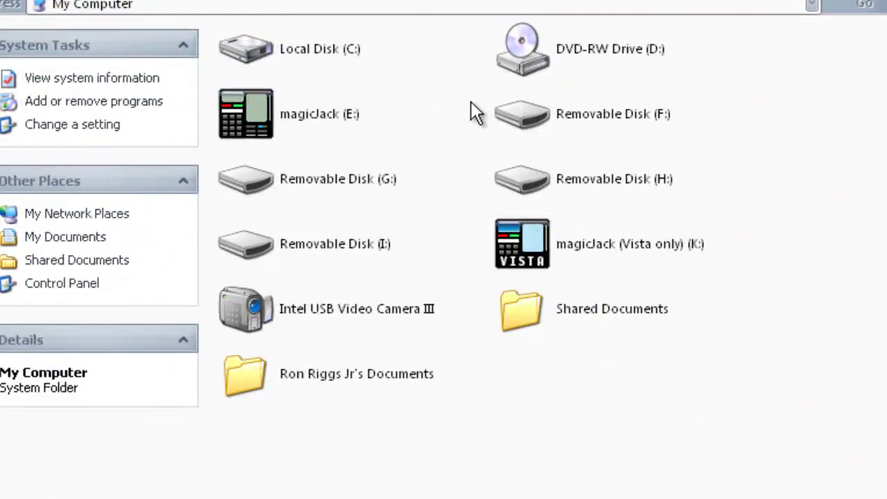
pyautogui.doubleClick(349, 45)
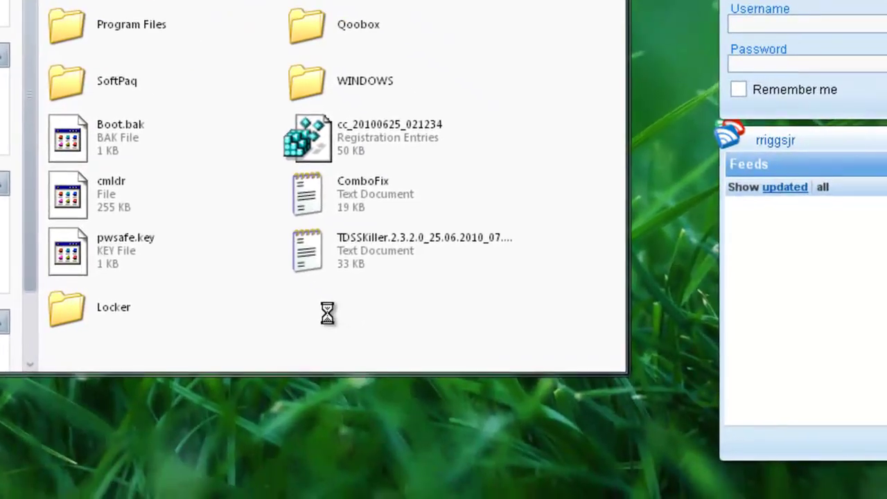
pyautogui.rightClick(544, 446)
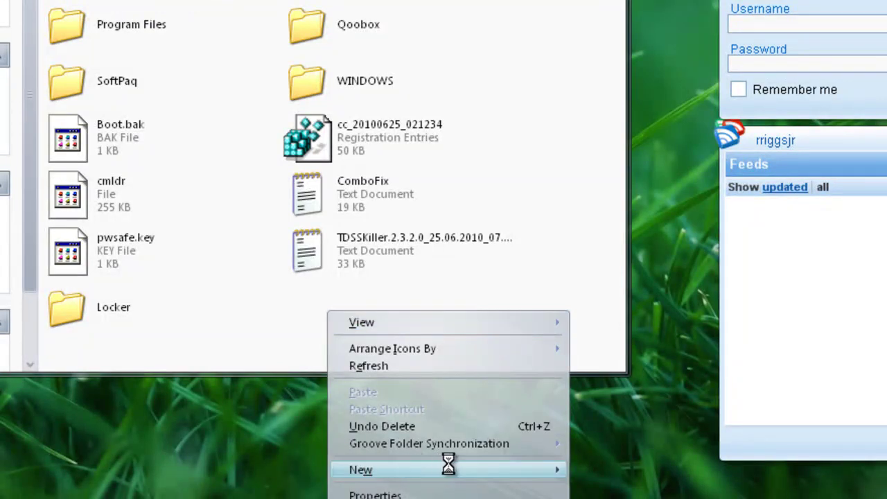
pyautogui.click(561, 471)
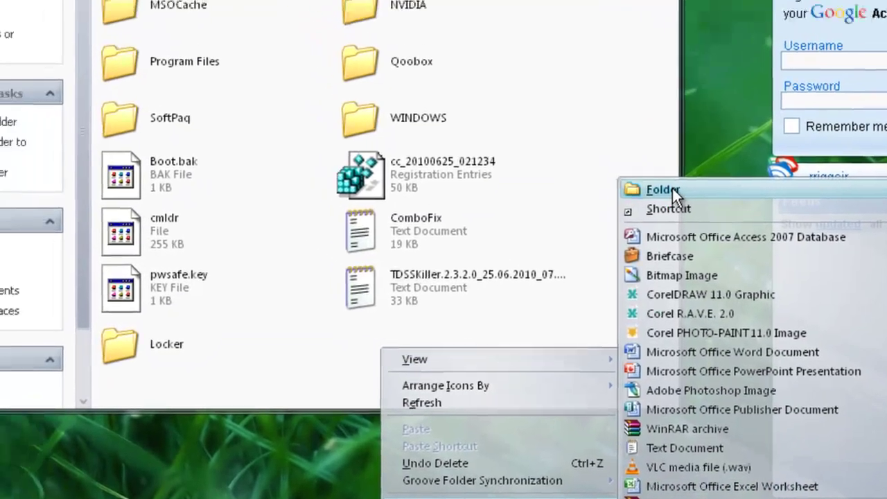
pyautogui.click(603, 153)
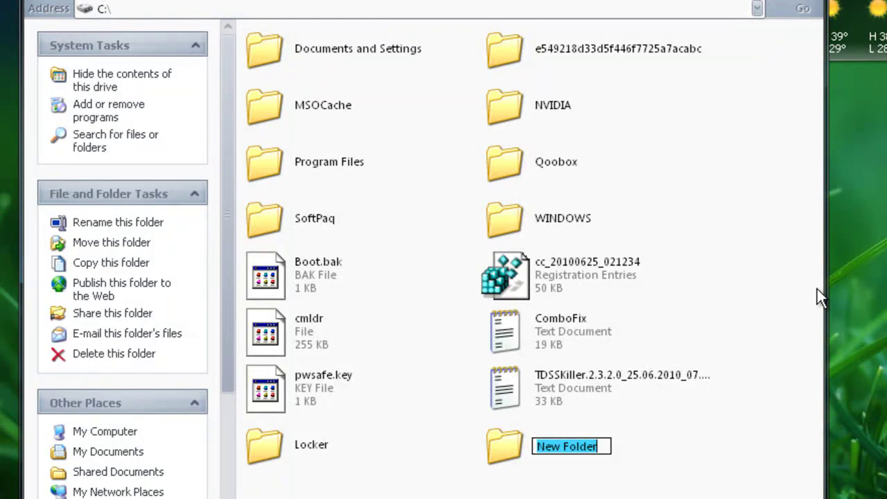
pyautogui.write('Locke')
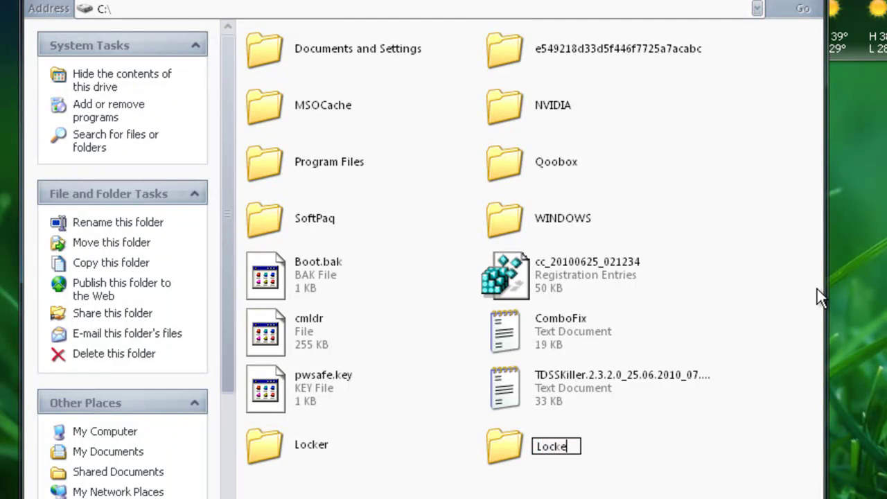
pyautogui.write('r 2')
pyautogui.press('Return')
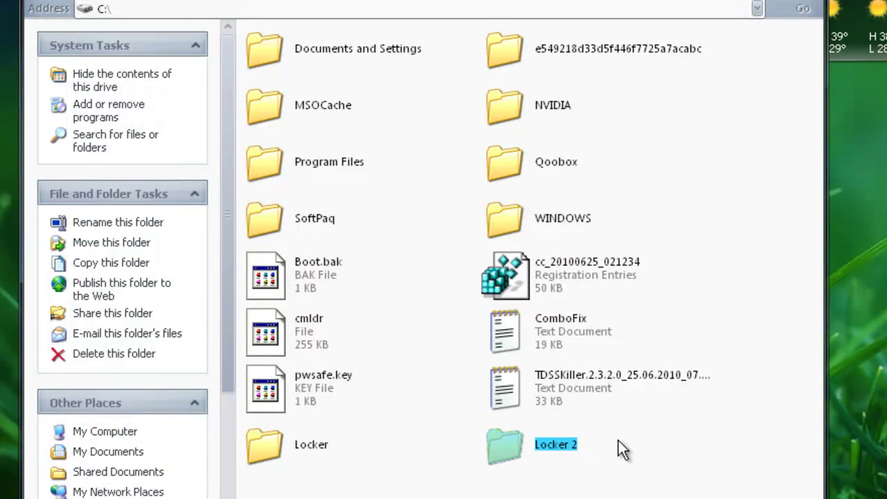
pyautogui.click(618, 440)
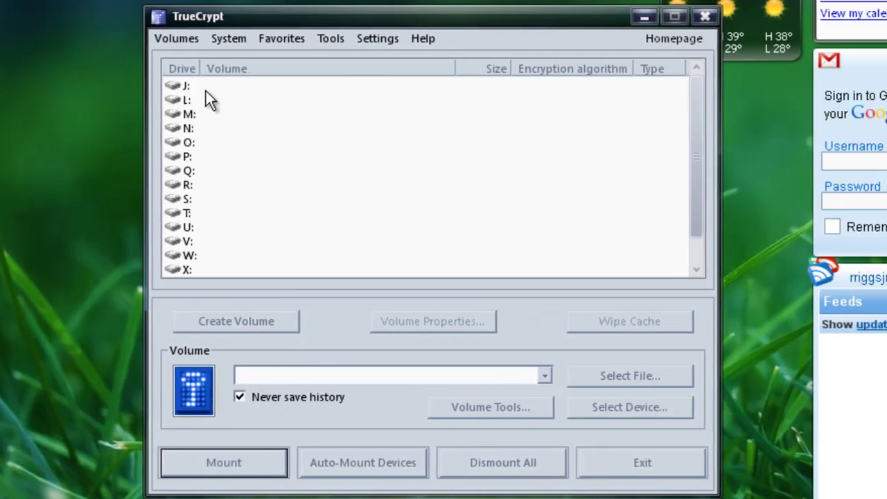
# Select drive J: and start the Volume Creation Wizard for an encrypted file container
pyautogui.click(199, 87)
pyautogui.click(243, 319)
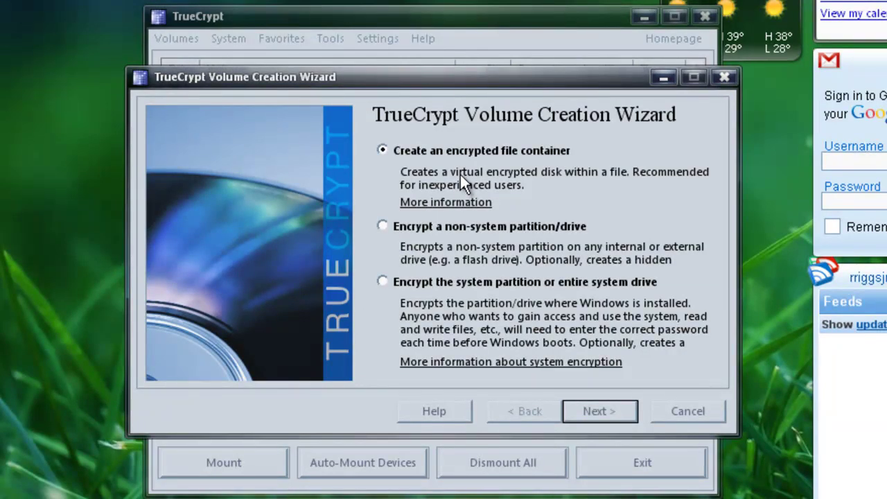
pyautogui.click(600, 411)
pyautogui.click(609, 414)
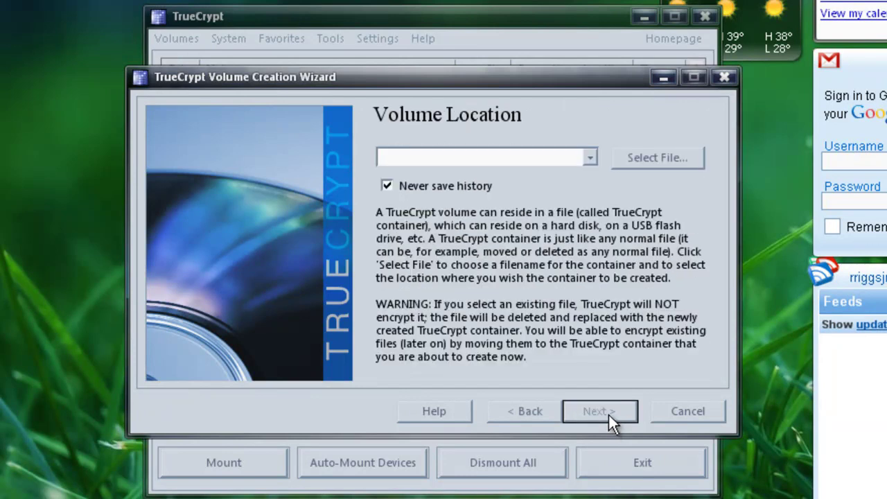
# Browse to C:\Locker 2 and save the container file as 'Container 1'
pyautogui.click(642, 161)
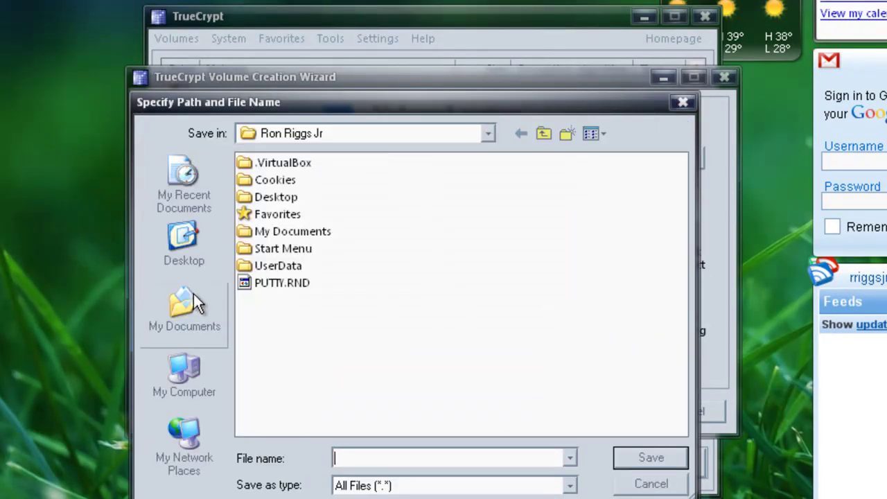
pyautogui.click(171, 372)
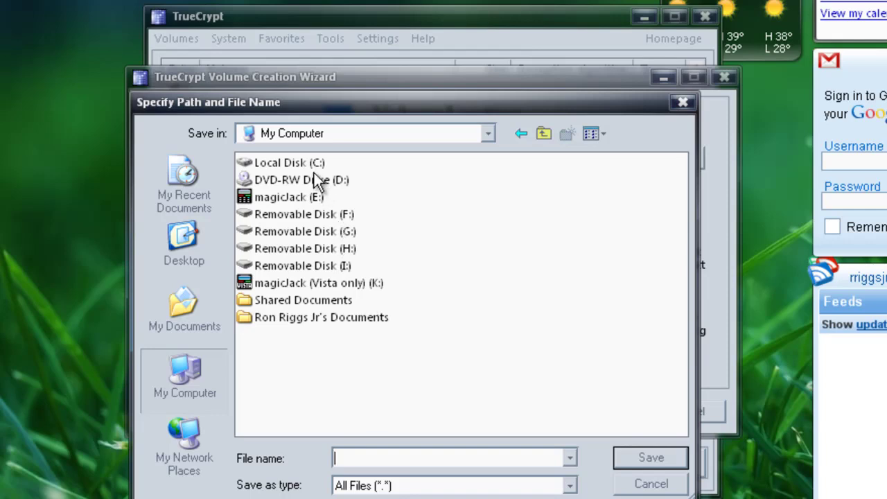
pyautogui.doubleClick(311, 163)
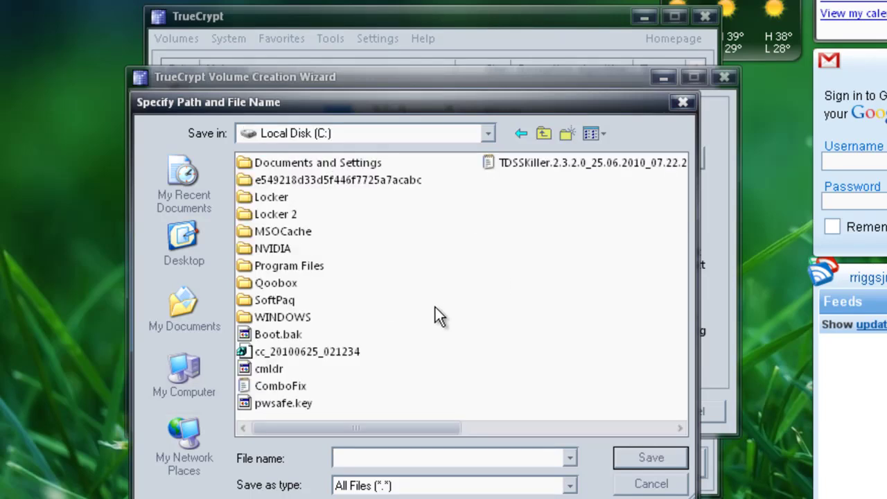
pyautogui.doubleClick(294, 214)
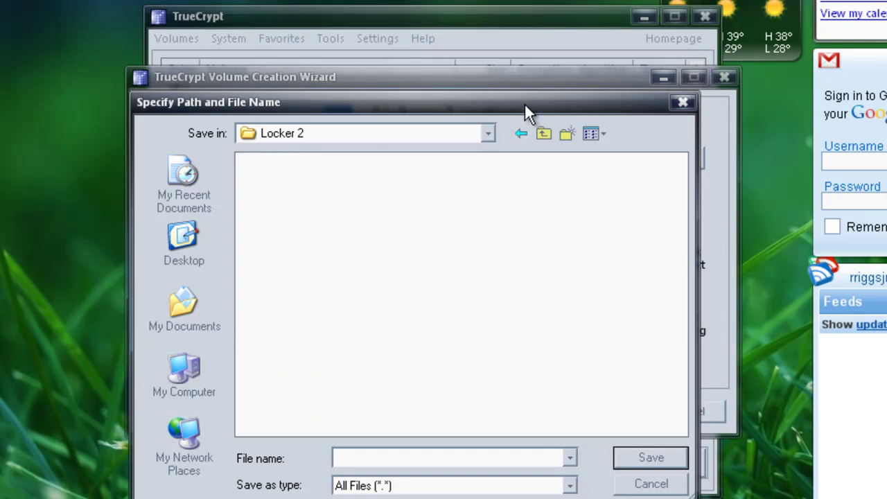
pyautogui.moveTo(525, 103); pyautogui.dragTo(543, 104)
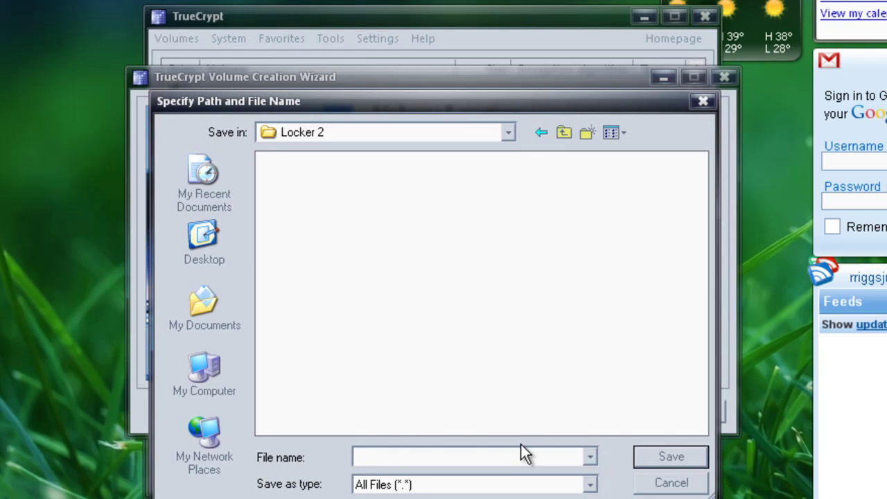
pyautogui.click(505, 454)
pyautogui.write('Container 1')
pyautogui.click(682, 456)
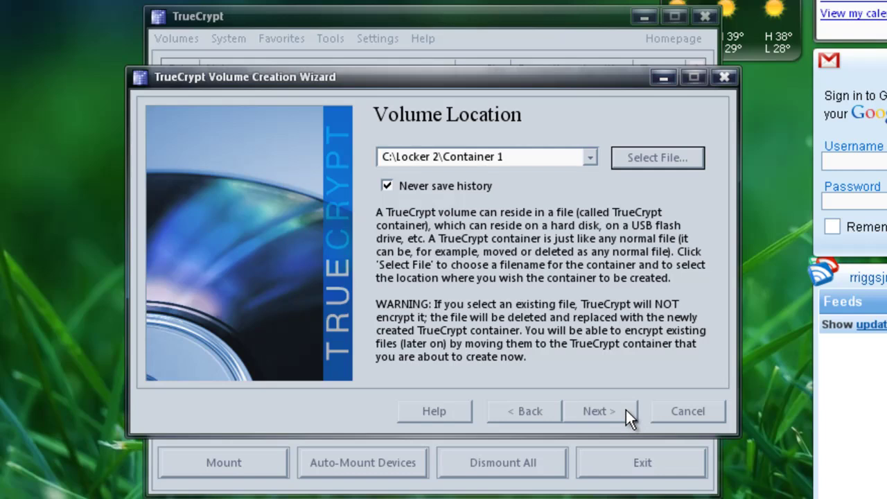
# Accept the container location and keep AES with RIPEMD-160 encryption
pyautogui.click(624, 412)
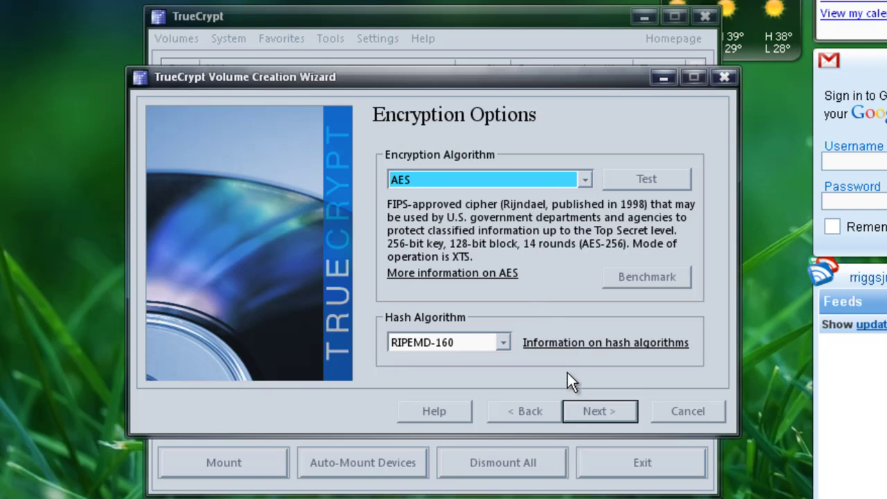
pyautogui.click(577, 409)
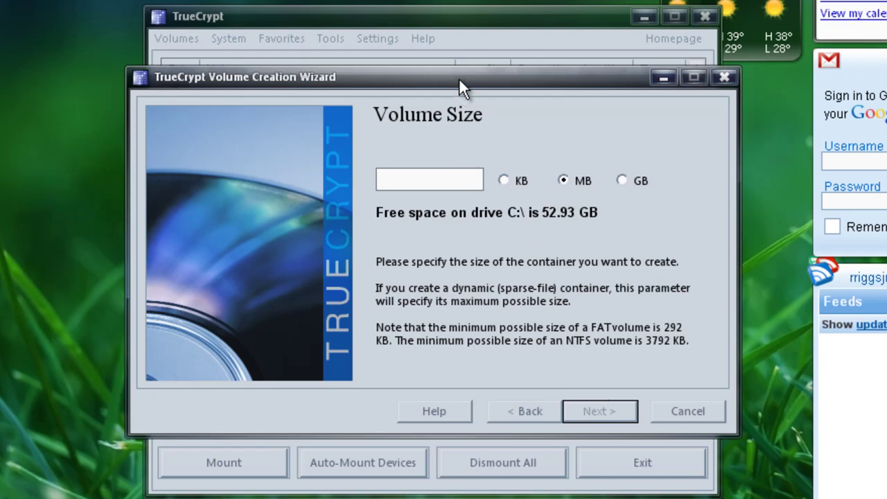
pyautogui.moveTo(459, 78); pyautogui.dragTo(466, 73)
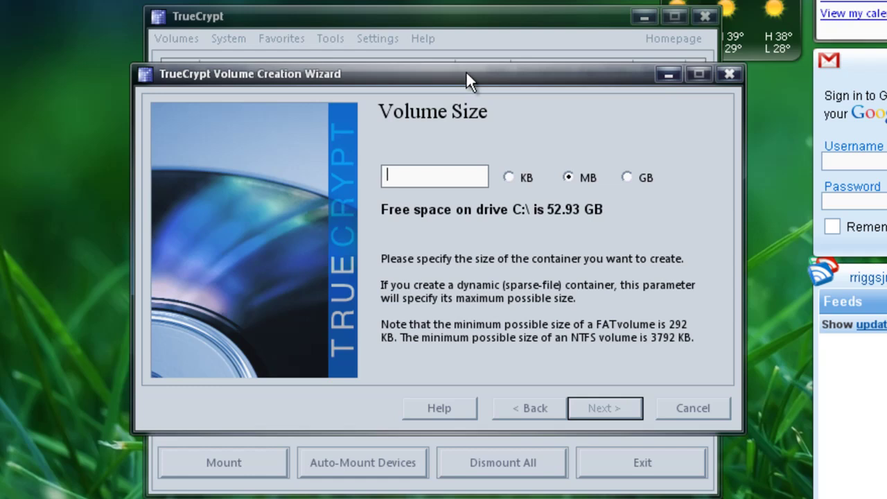
pyautogui.moveTo(472, 69); pyautogui.dragTo(485, 59)
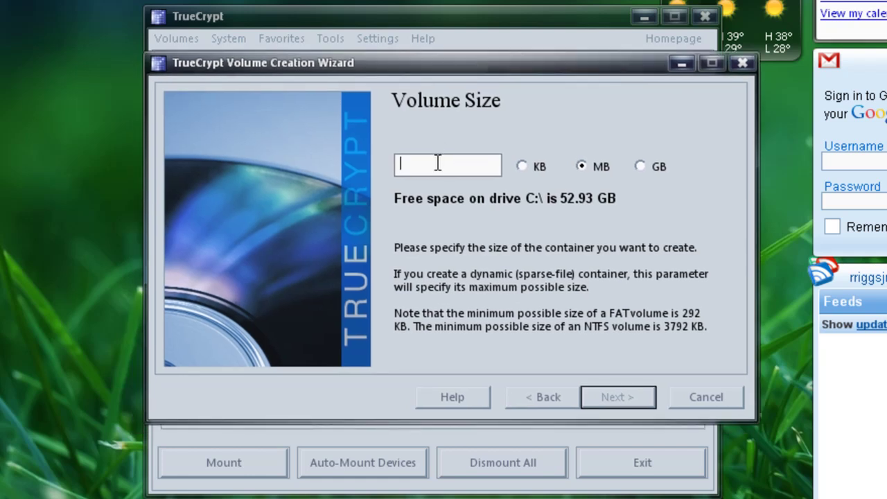
# Set the container size to 10 GB and continue to the password step
pyautogui.write('10')
pyautogui.moveTo(446, 50); pyautogui.dragTo(434, 45)
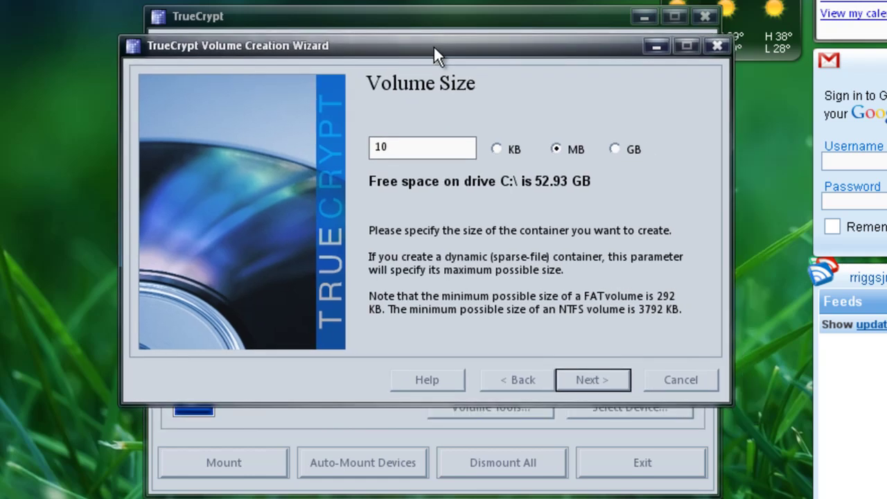
pyautogui.click(557, 148)
pyautogui.click(616, 149)
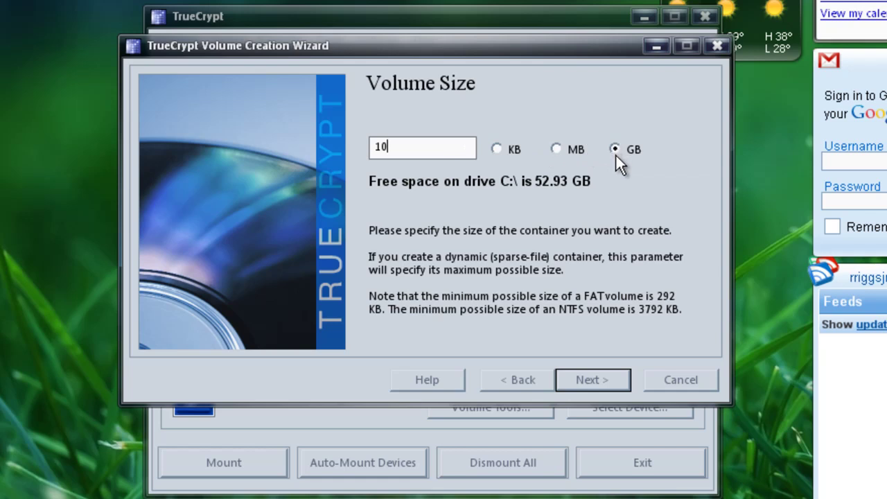
pyautogui.click(602, 377)
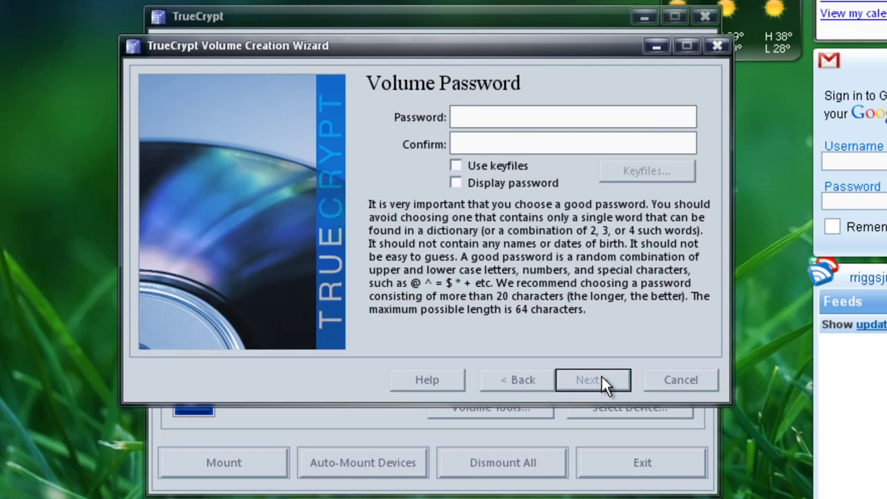
# Enter and confirm a short container password, accepting the short-password warning
pyautogui.write('******')
pyautogui.click(522, 144)
pyautogui.write('******')
pyautogui.click(593, 378)
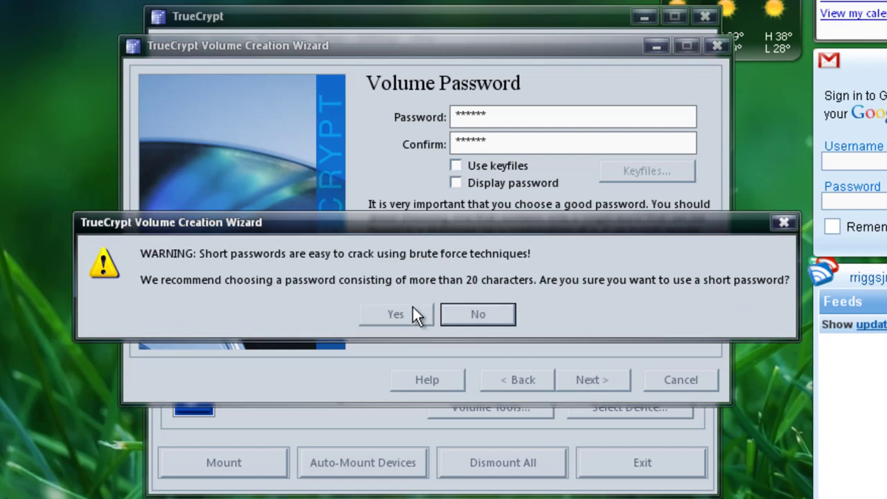
pyautogui.click(402, 314)
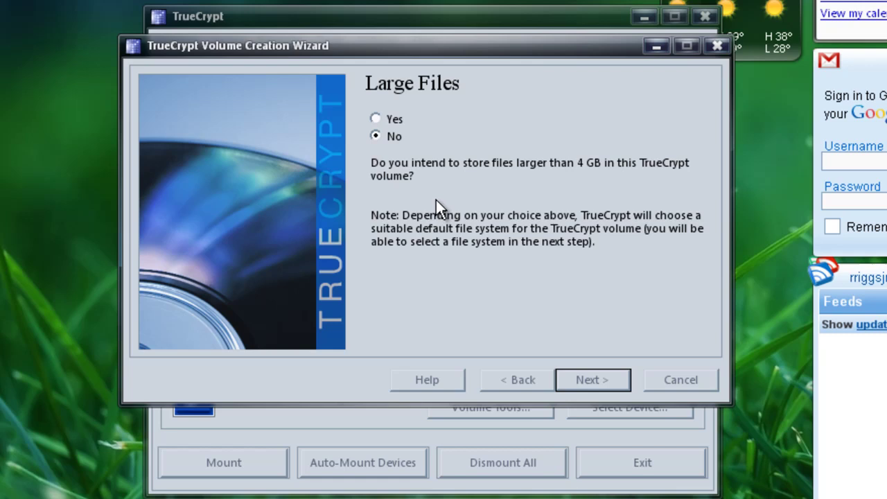
# Keep No for large files, format the container, and dismiss the success message
pyautogui.click(600, 380)
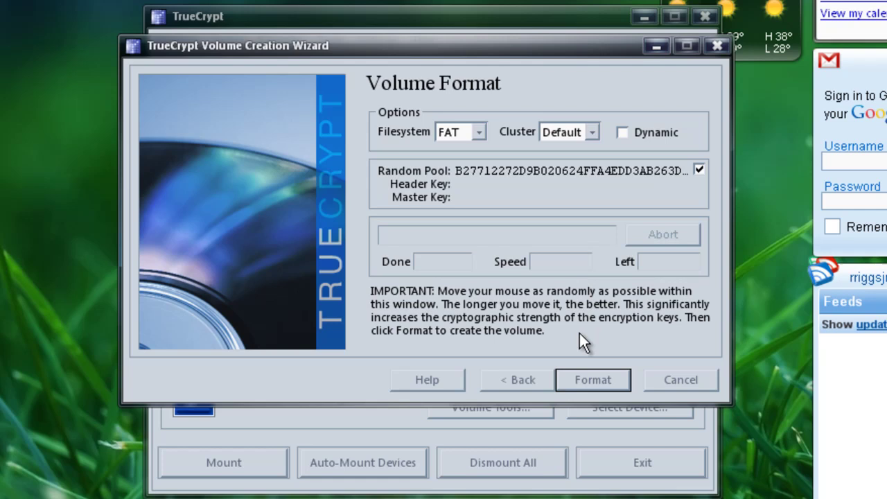
pyautogui.click(593, 383)
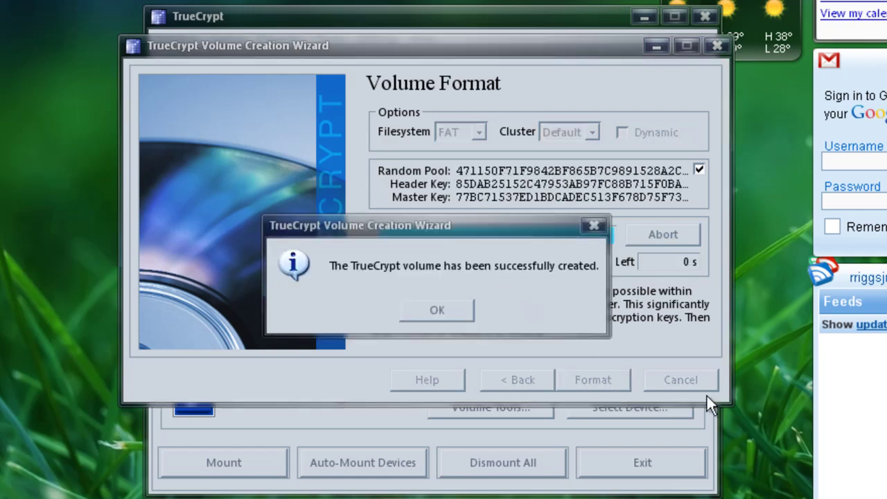
pyautogui.click(438, 311)
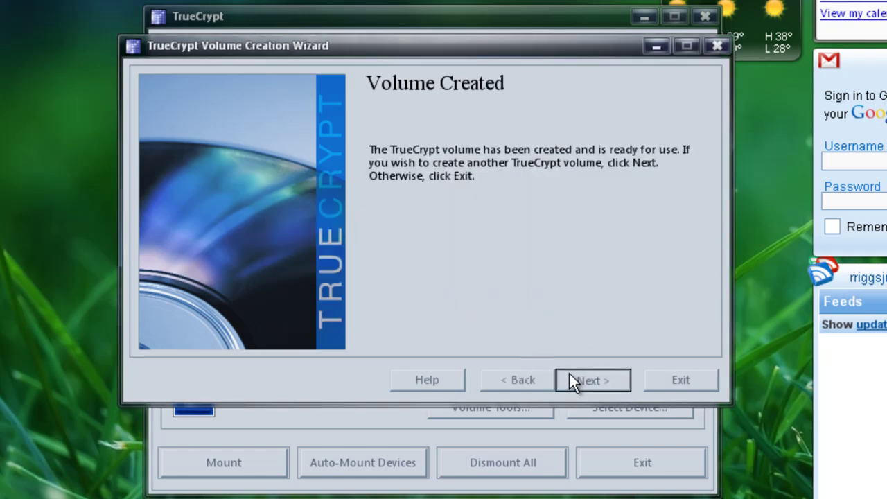
# Close the Volume Creation Wizard and select drive letter J: for mounting
pyautogui.click(571, 377)
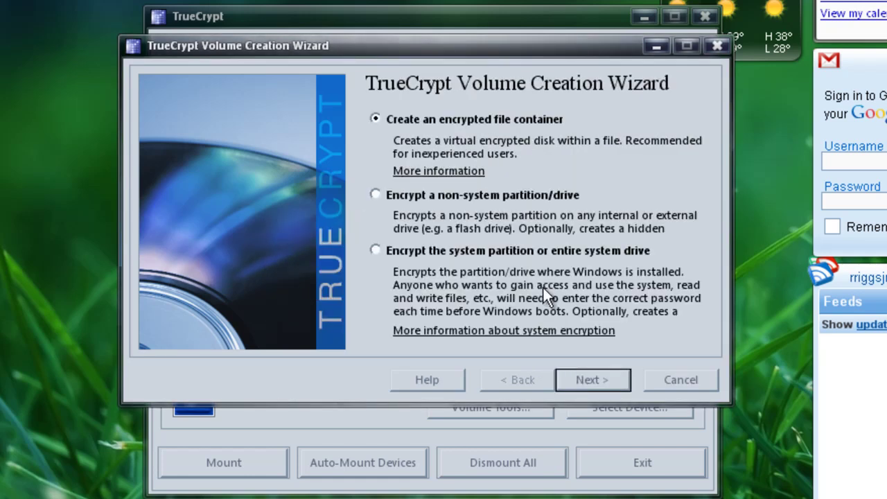
pyautogui.click(683, 383)
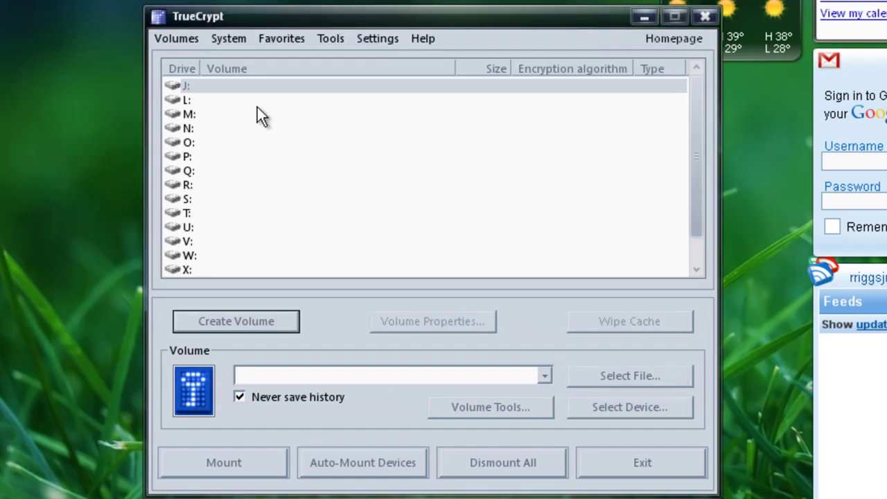
pyautogui.click(223, 86)
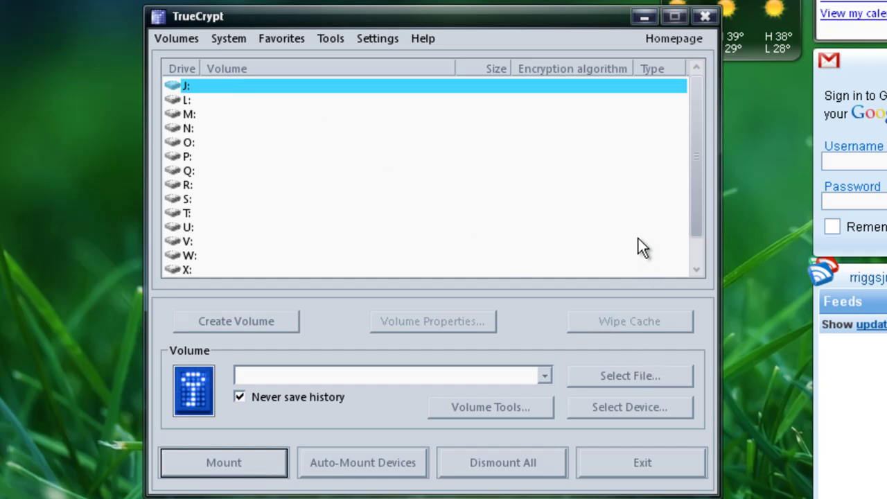
# Choose C:\Locker 2\Container 1 as the volume file to mount
pyautogui.click(652, 372)
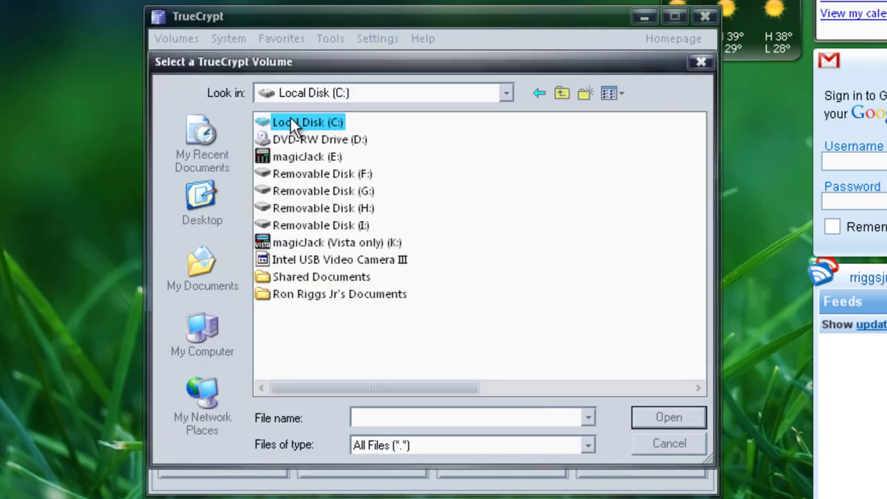
pyautogui.doubleClick(291, 123)
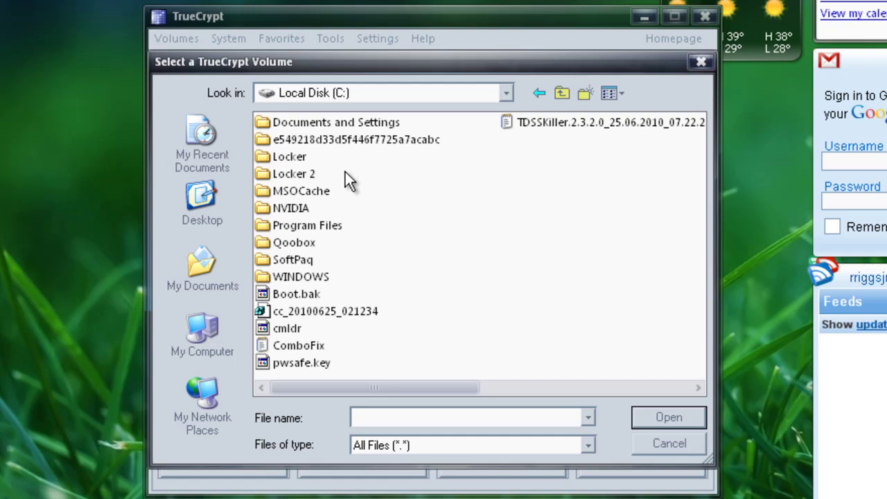
pyautogui.doubleClick(310, 173)
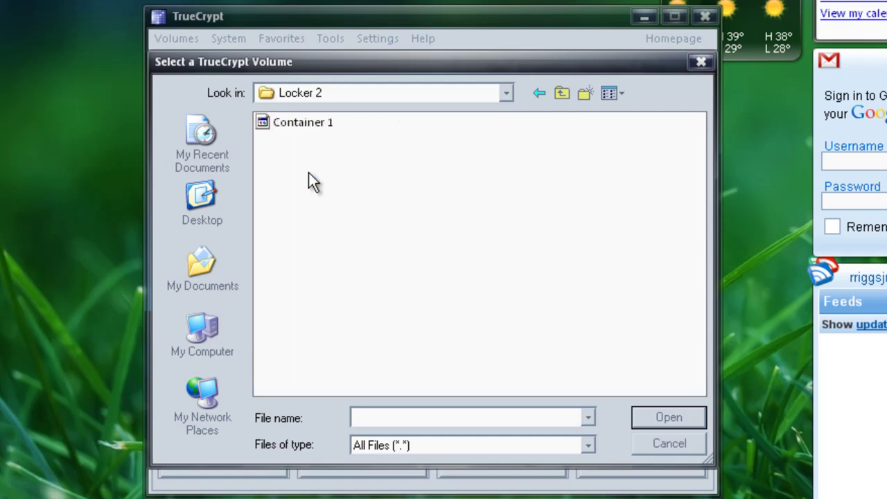
pyautogui.click(306, 125)
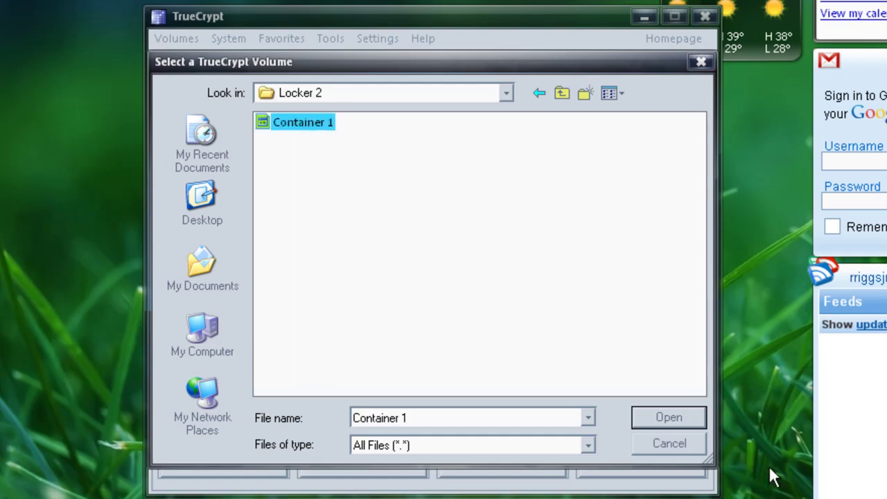
pyautogui.click(657, 415)
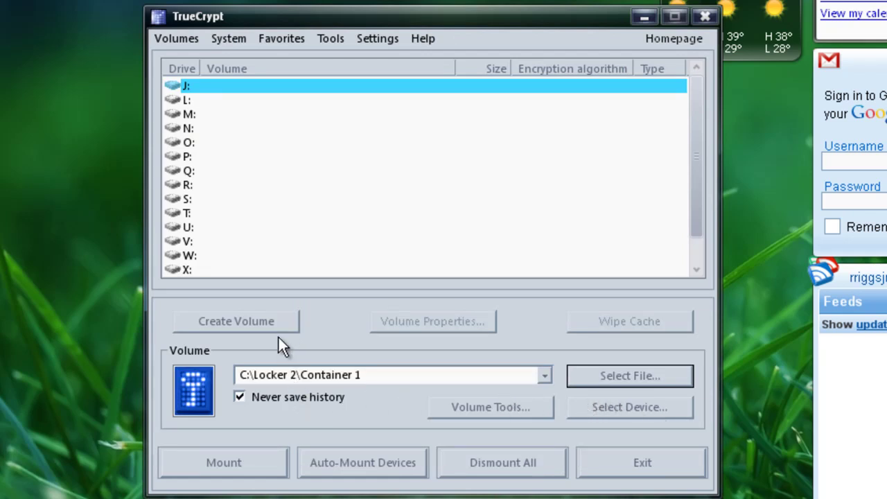
# Mount Container 1 on drive J: by entering its password
pyautogui.click(248, 462)
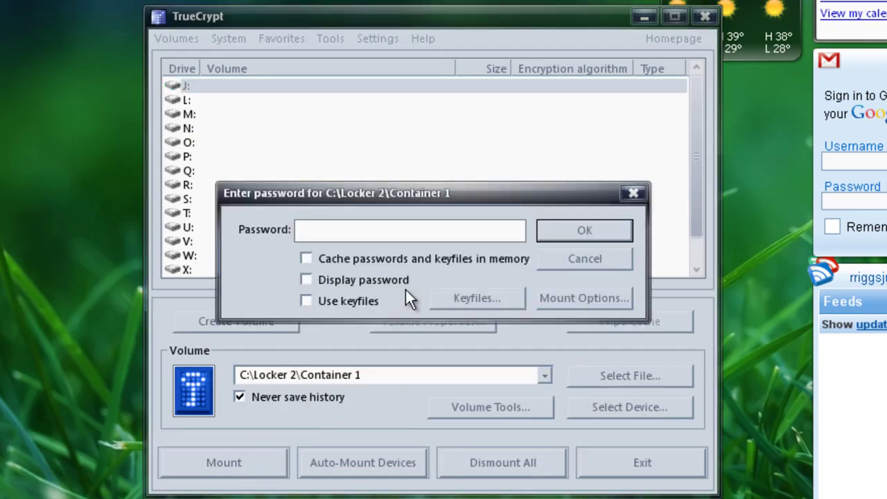
pyautogui.moveTo(406, 187); pyautogui.dragTo(408, 129)
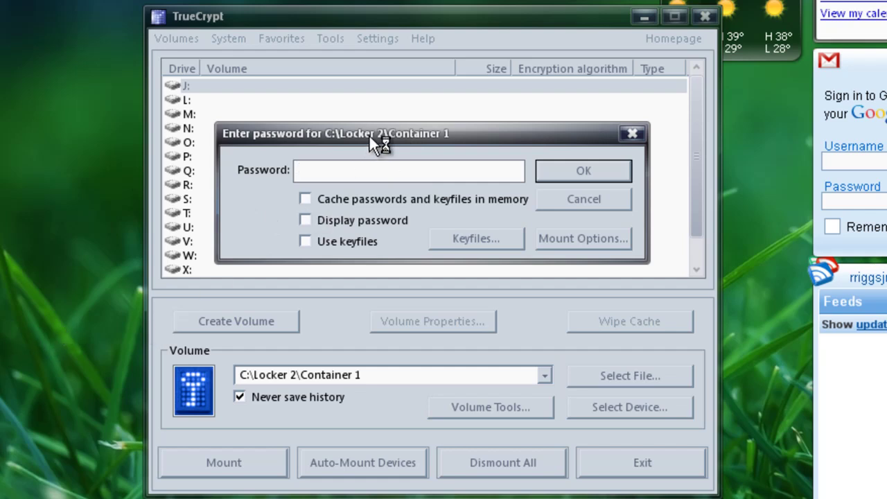
pyautogui.moveTo(371, 136); pyautogui.dragTo(373, 119)
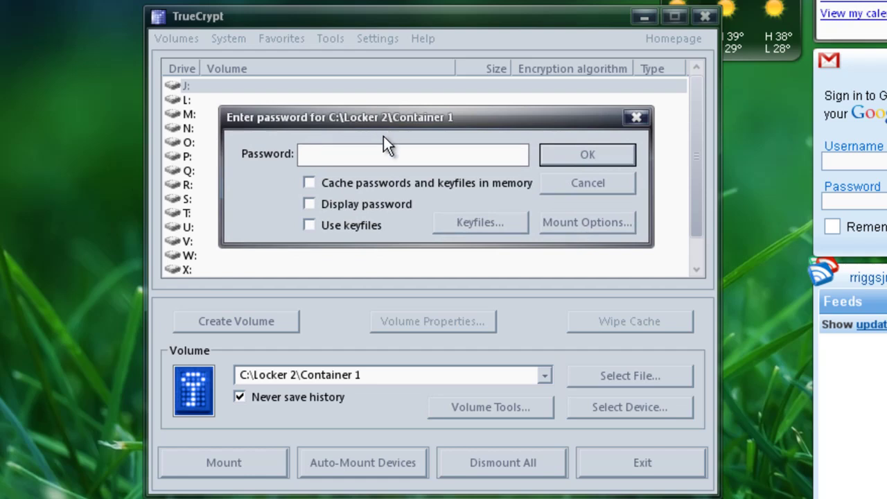
pyautogui.write('******')
pyautogui.click(566, 154)
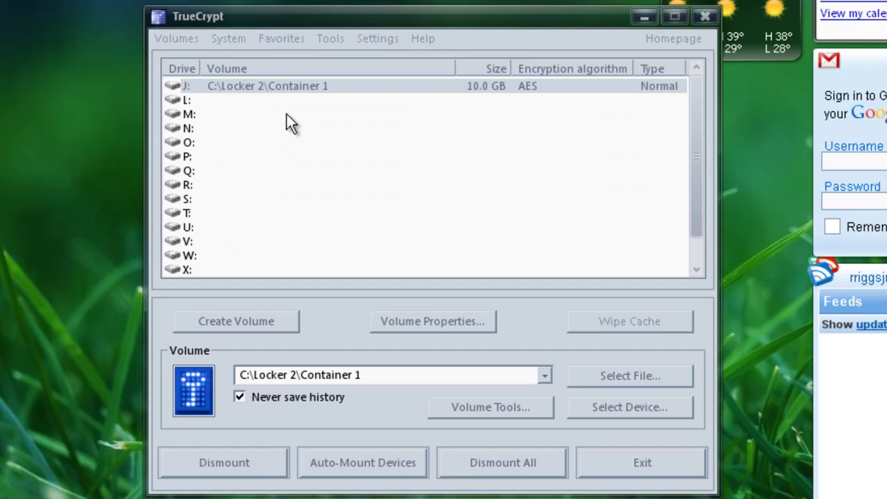
pyautogui.doubleClick(292, 87)
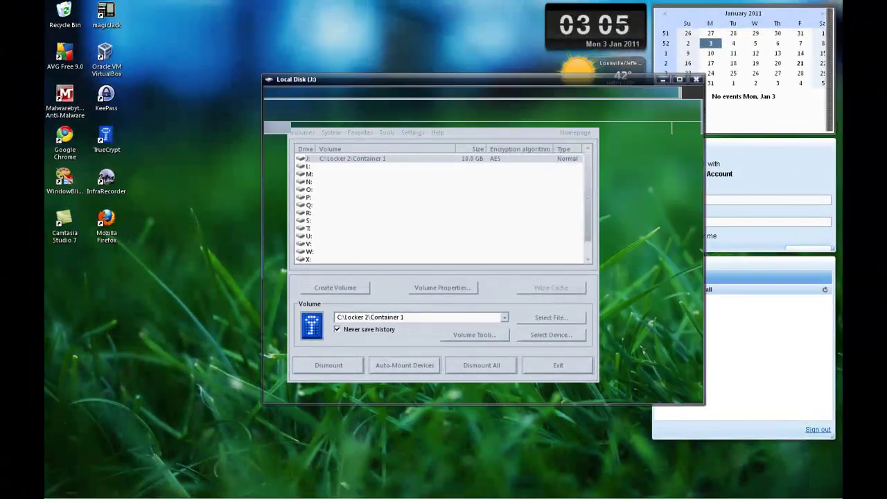
pyautogui.moveTo(432, 83); pyautogui.dragTo(409, 81)
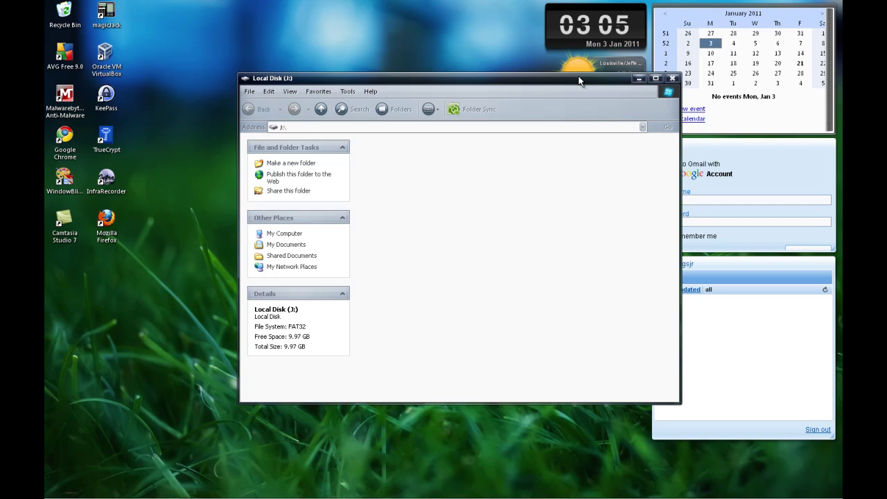
pyautogui.moveTo(581, 82); pyautogui.dragTo(572, 101)
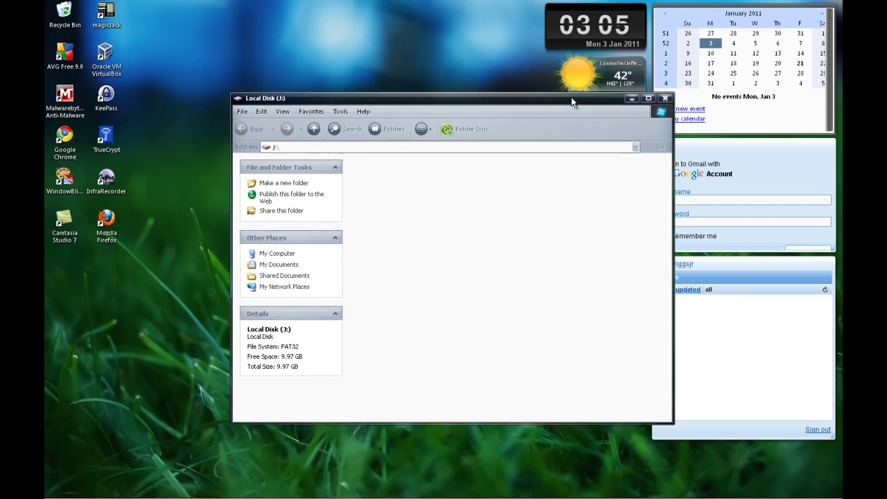
# Close the J: drive window and dismount Container 1 from drive J: in TrueCrypt
pyautogui.click(665, 99)
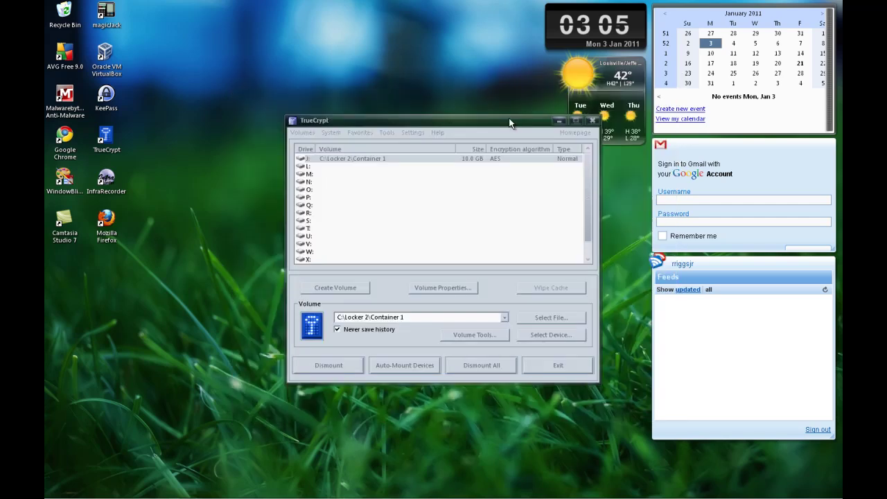
pyautogui.moveTo(498, 109); pyautogui.dragTo(497, 108)
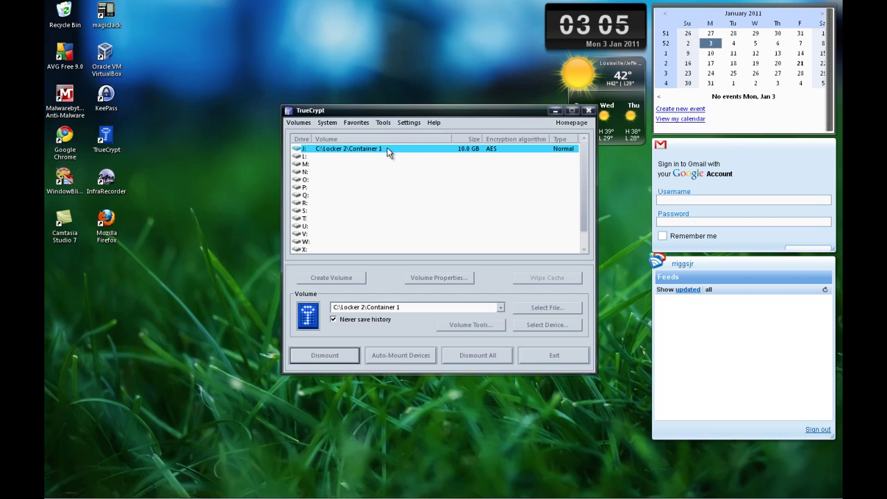
pyautogui.click(345, 355)
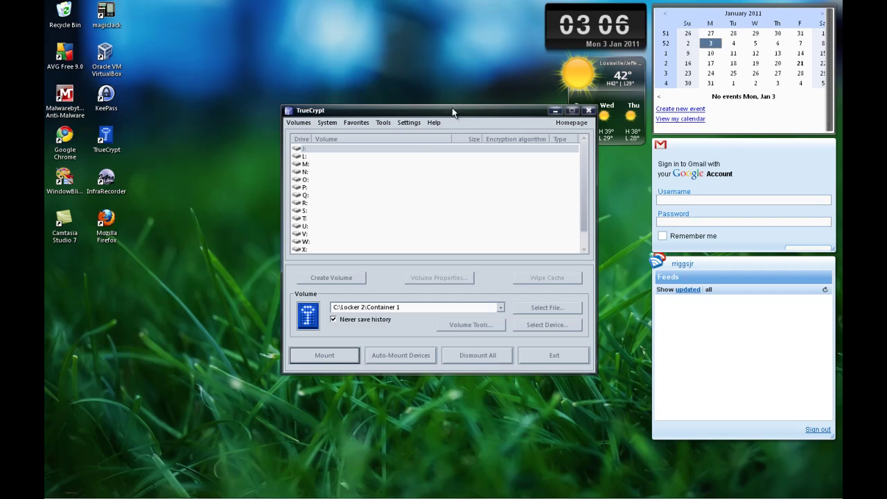
pyautogui.moveTo(453, 110); pyautogui.dragTo(384, 9)
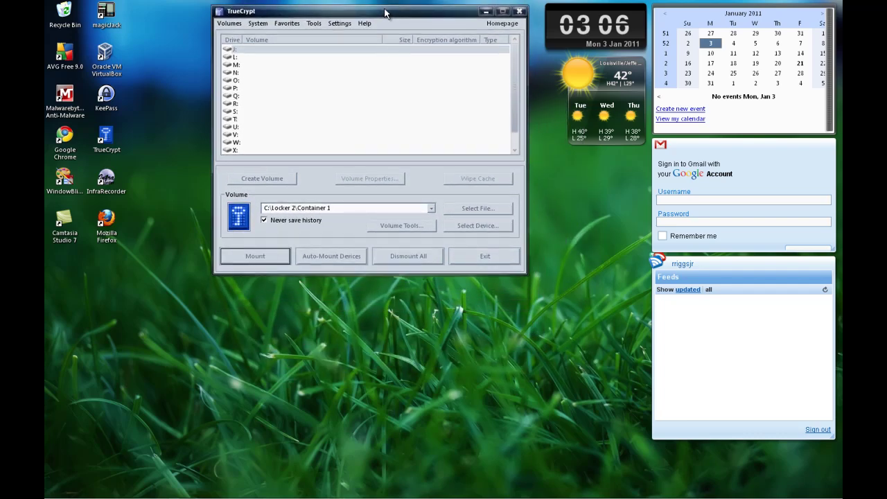